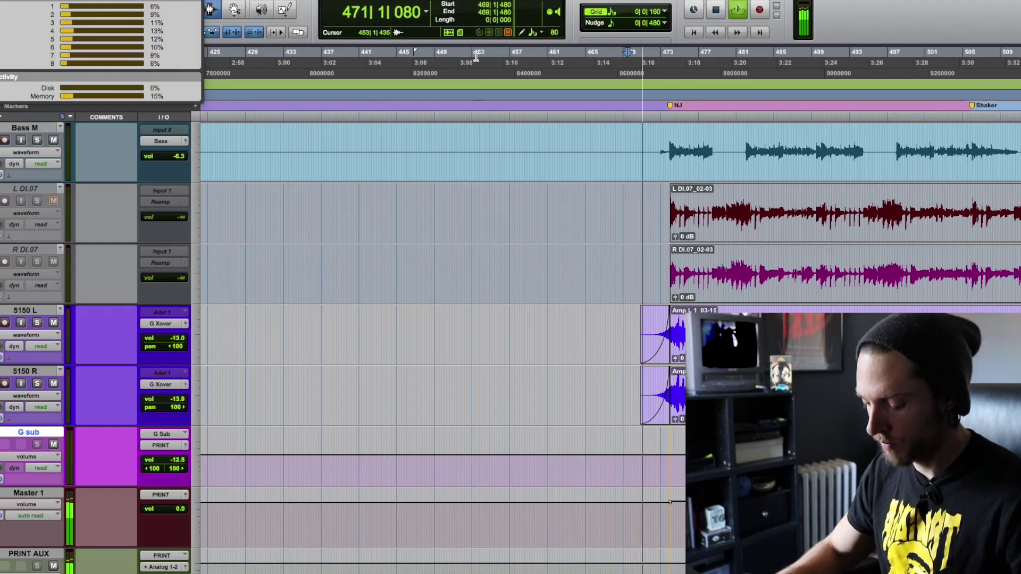
Step: Inspect the C4 and EQ3 7-Band plug-in settings on the G sub track in the mixer during playback
key("super+equal")
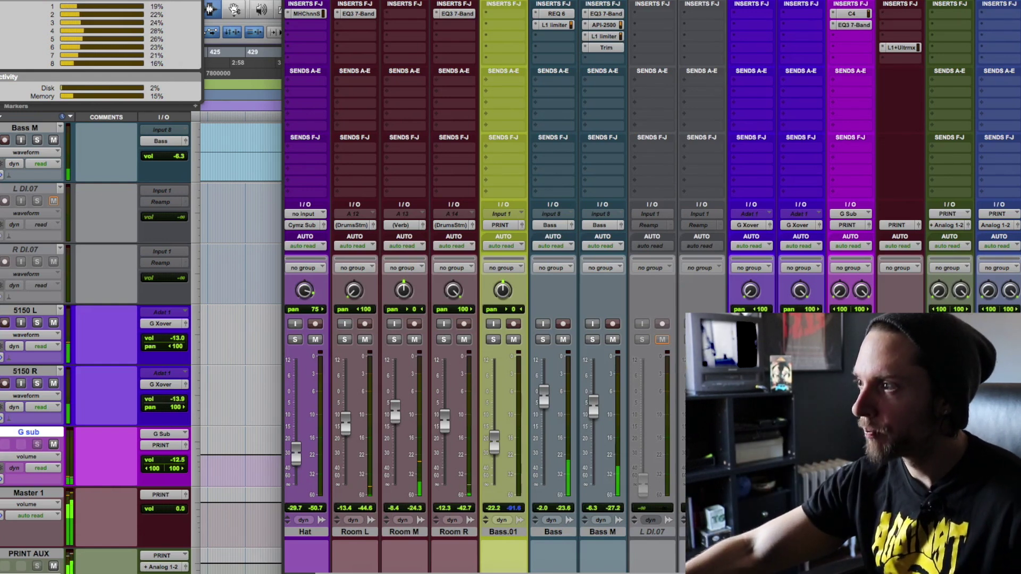
key("super+equal")
key("super+bracketleft")
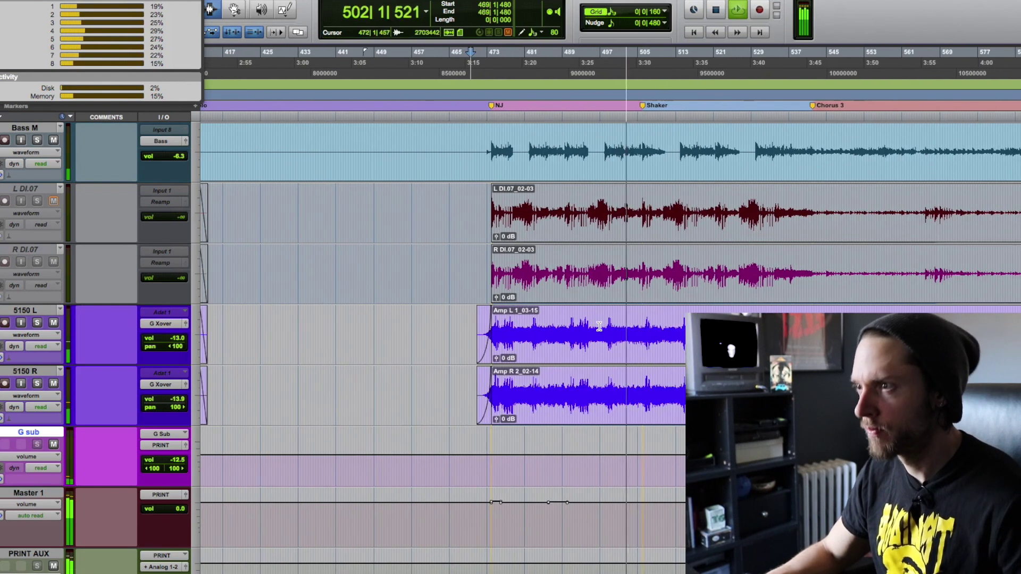
scroll(600, 327, "right", 6)
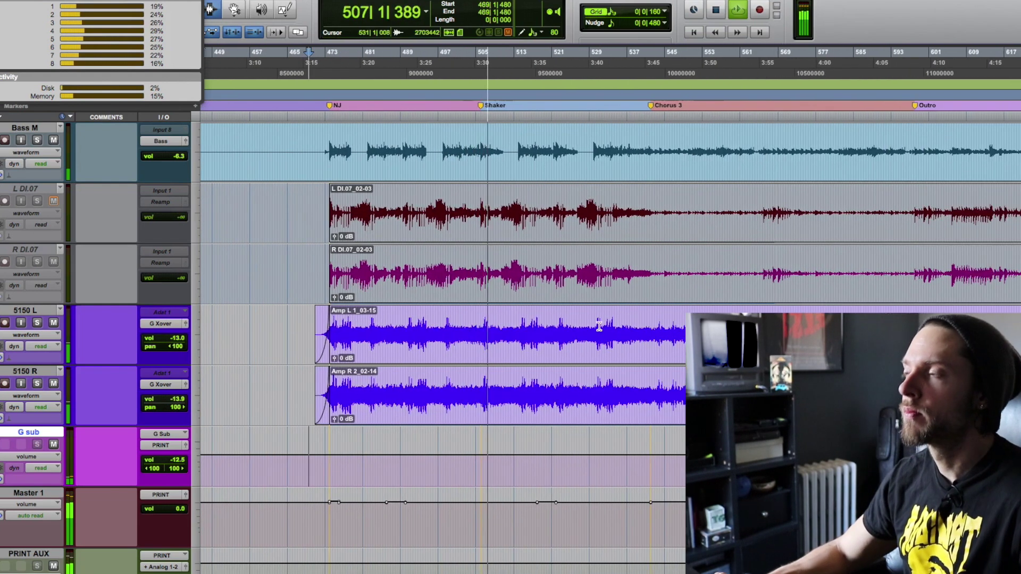
key("super+equal")
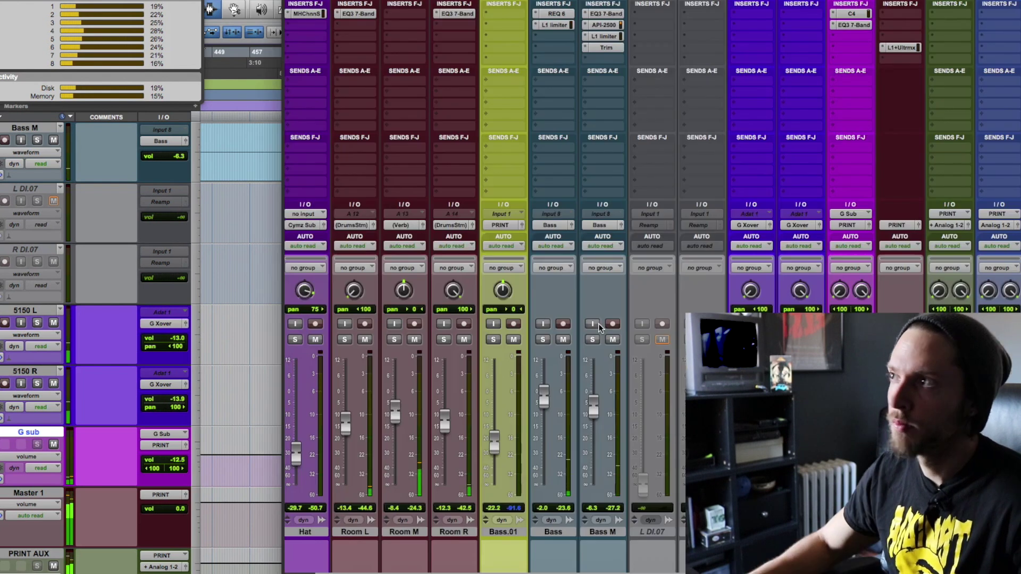
left_click(852, 14)
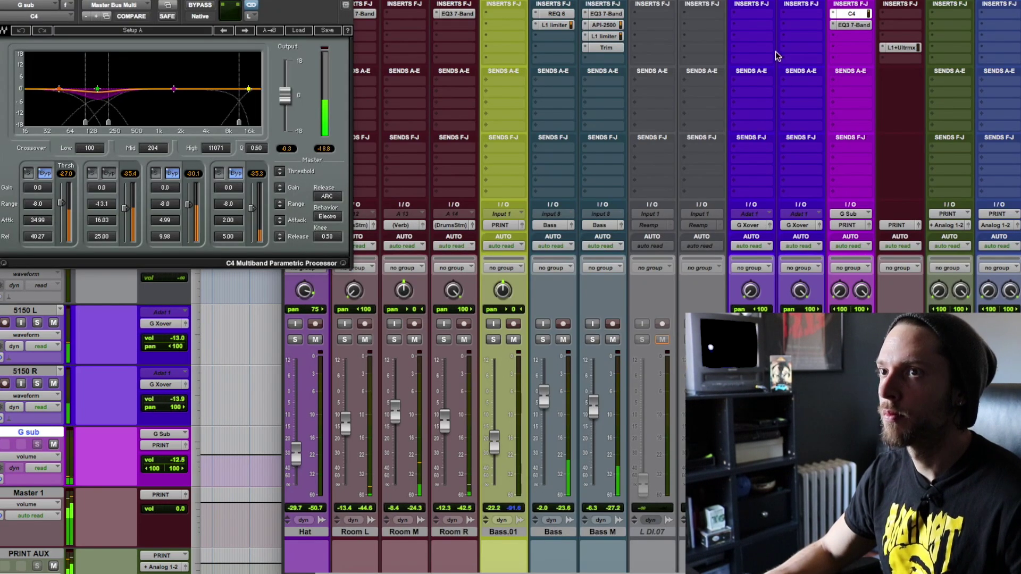
left_click(854, 26)
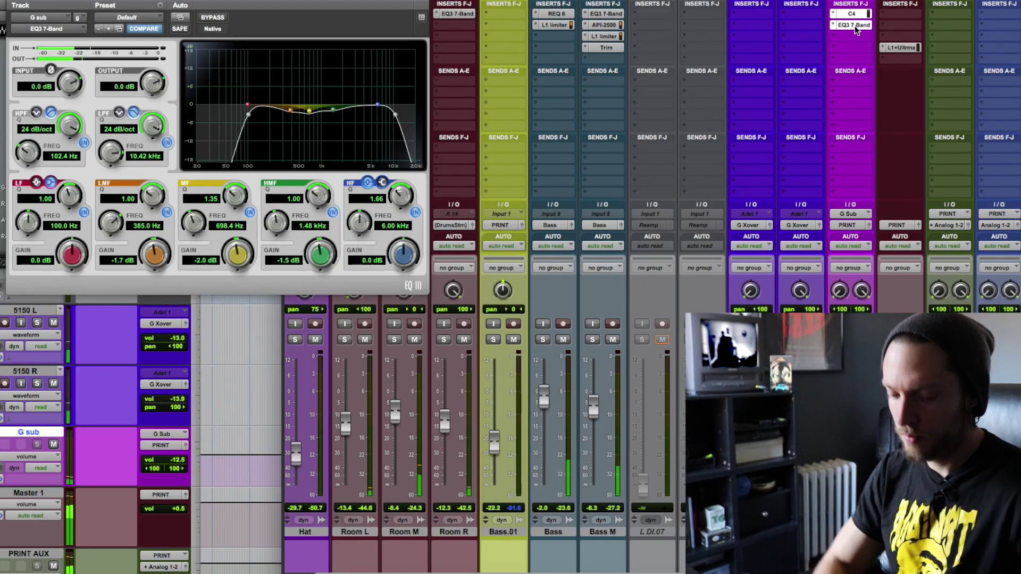
left_click(855, 26)
key("super+equal")
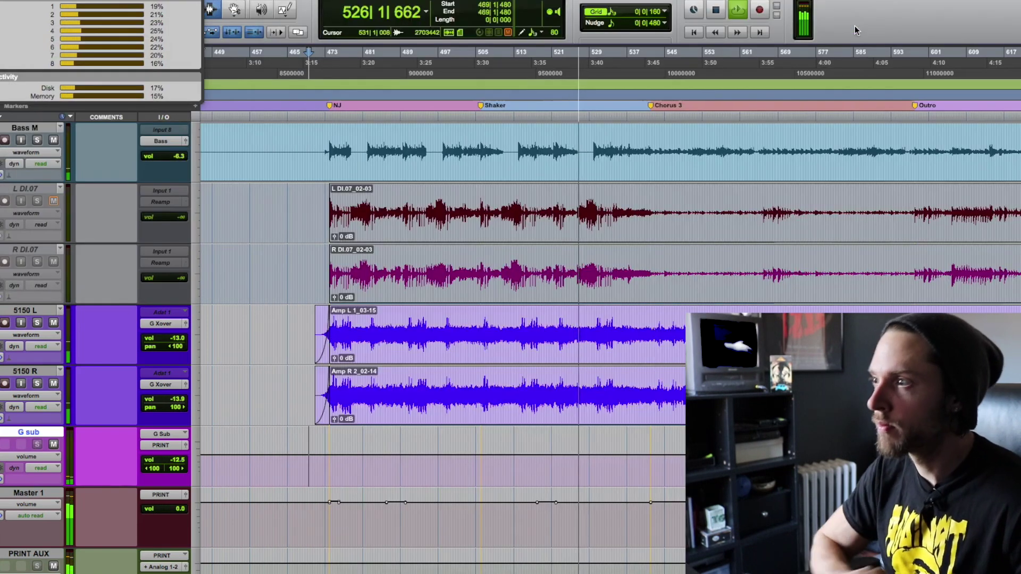
Step: Follow the playback in the timeline up to the start of Chorus 3 and stop the transport
scroll(562, 239, "right", 1)
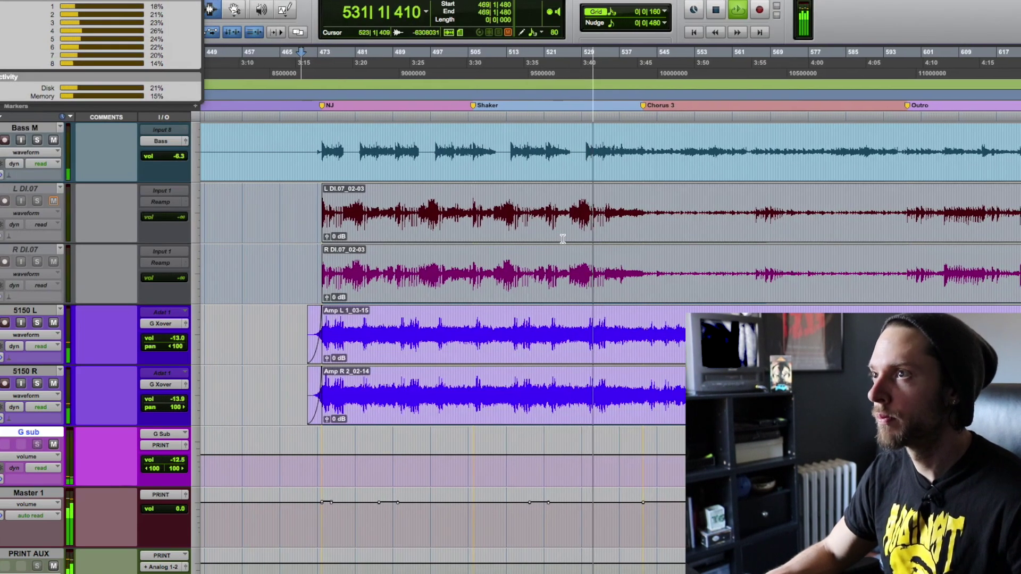
scroll(563, 239, "right", 5)
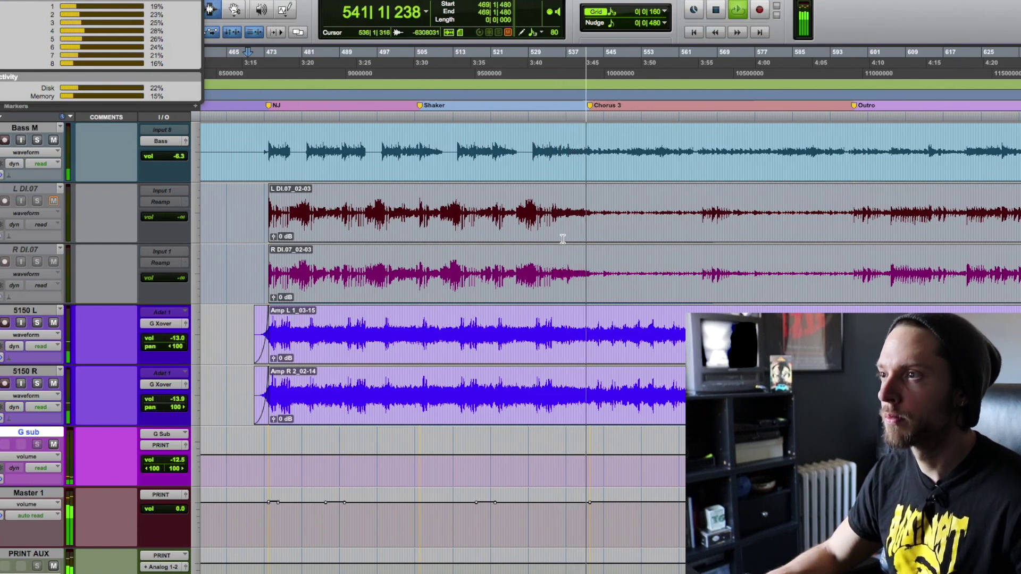
key("space")
Step: Point out the guitar routing in the mixer by selecting 5150 L and 5150 R together, followed by G sub alone
key("super+equal")
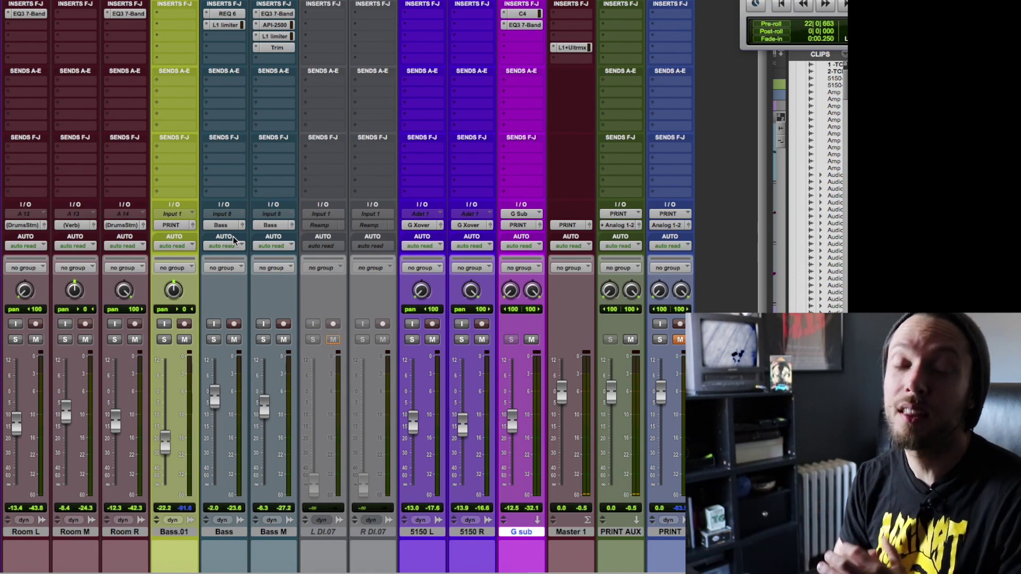
left_click(426, 532)
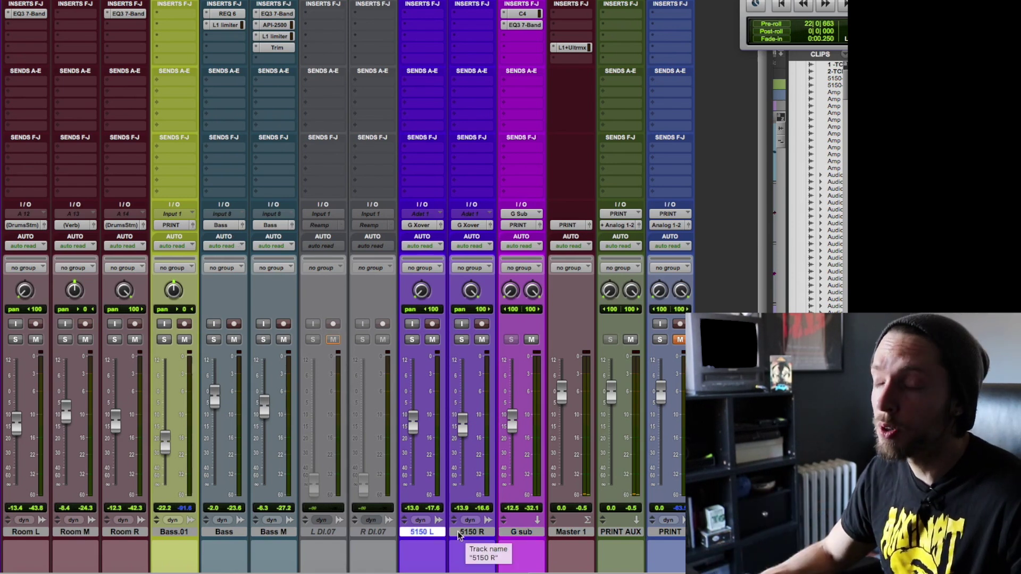
left_click(458, 532)
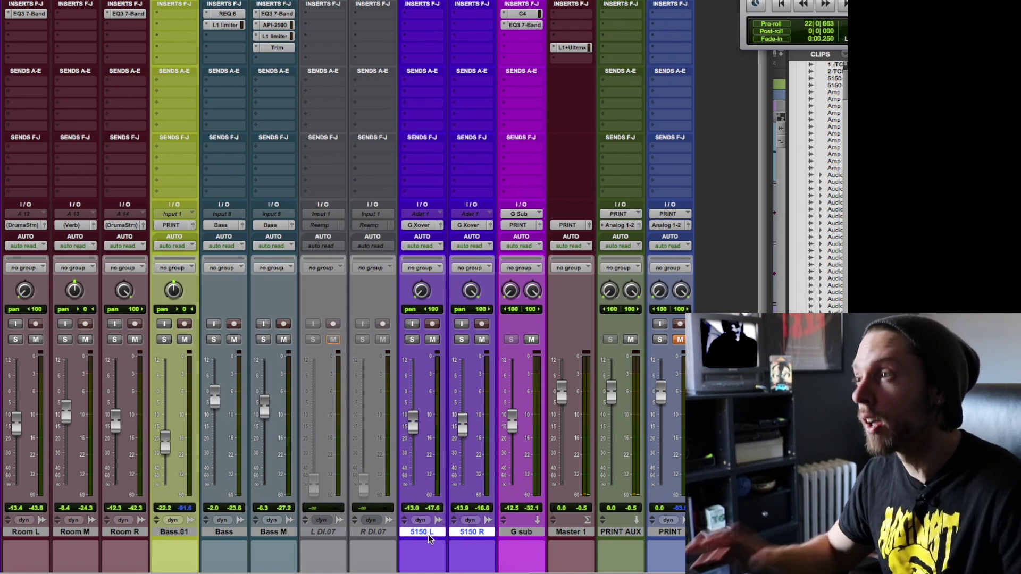
left_click(518, 533)
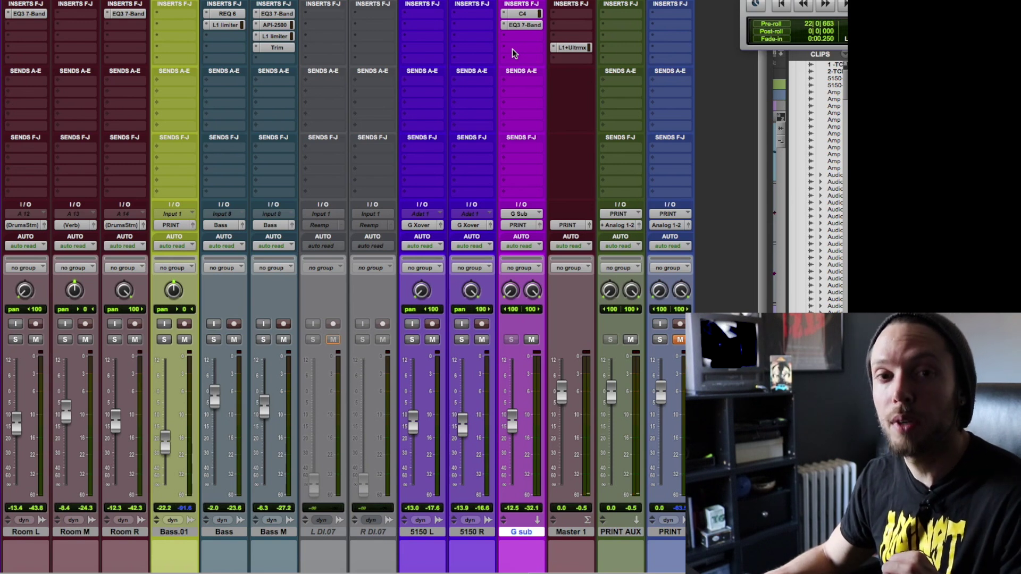
Step: Review the C4 and EQ3 7-Band settings on the G sub track and remove its EQ3 7-Band insert
left_click(522, 13)
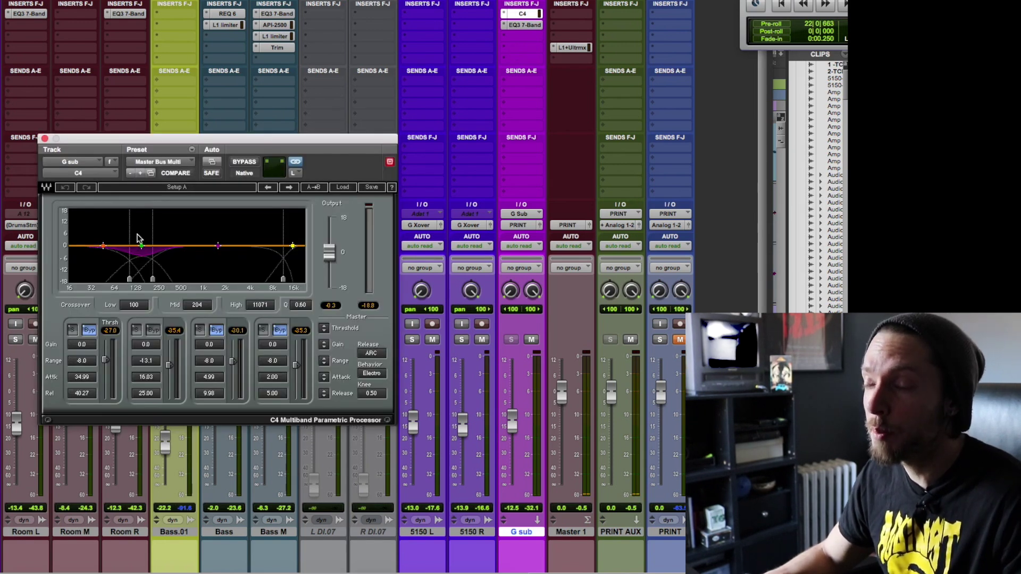
key("super+w")
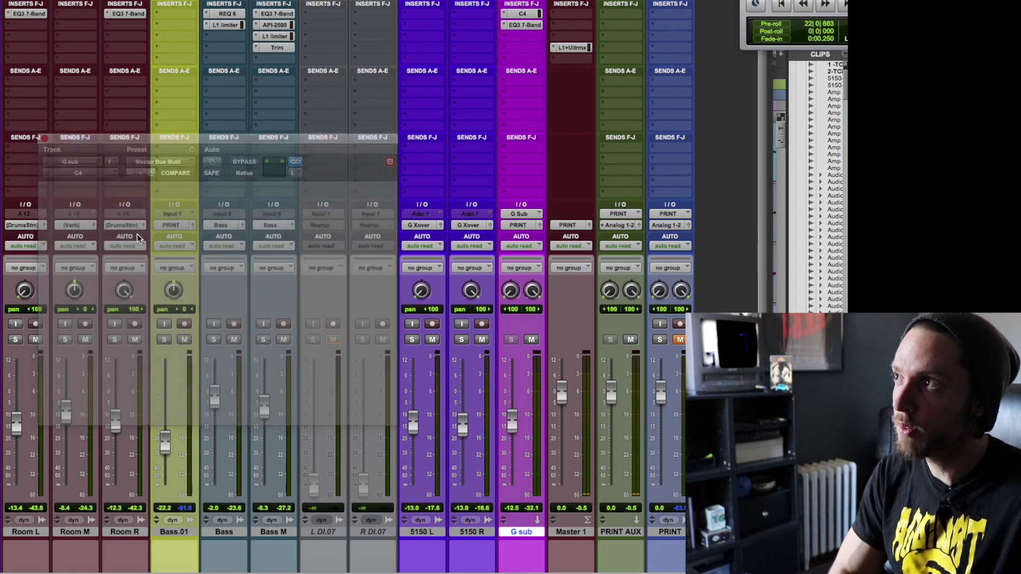
left_click(532, 25)
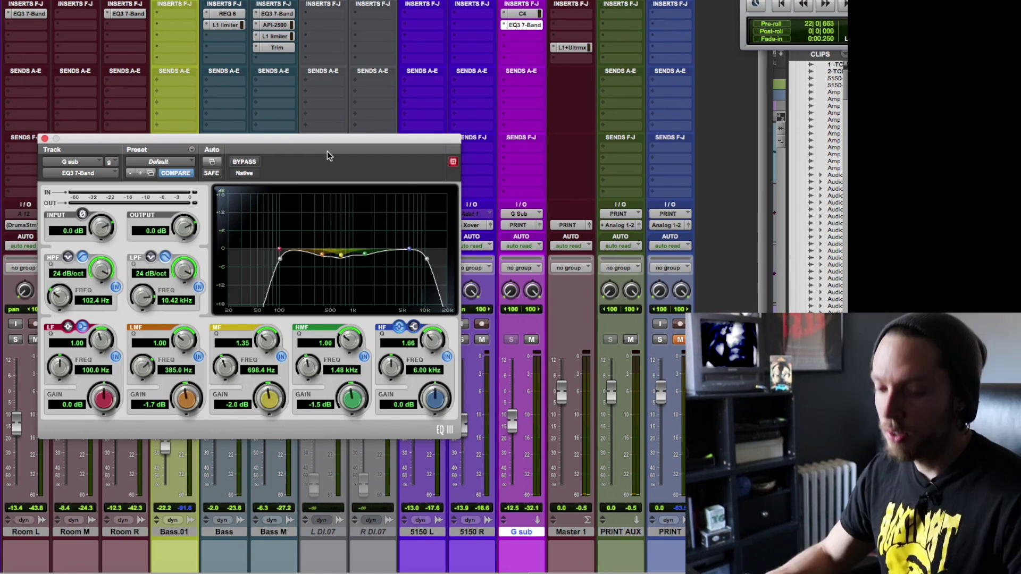
key("super+w")
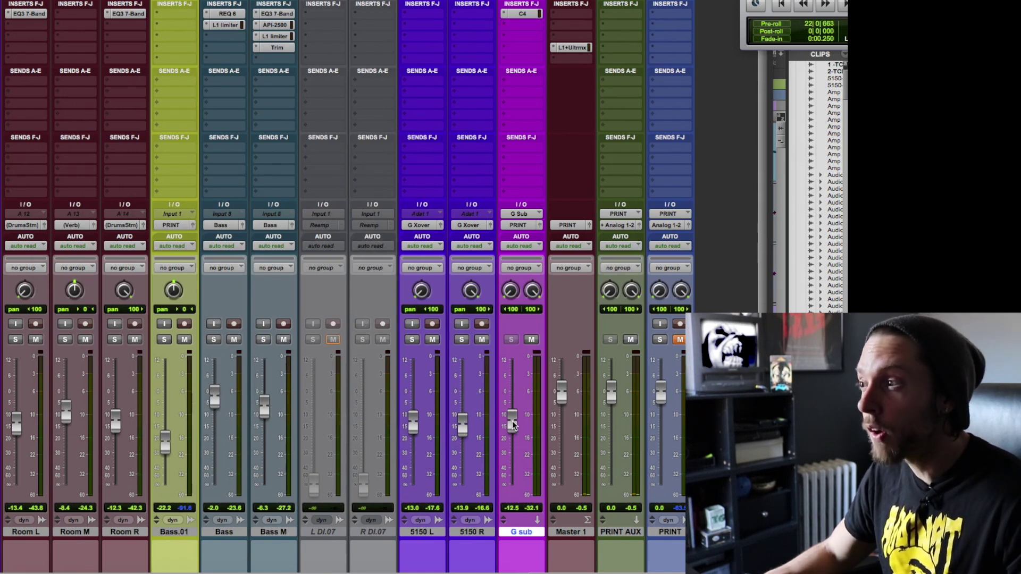
Step: Lower the G sub fader and bring it back up by ear against the mix, settling at -13.7 dB
left_click_drag(512, 424, 509, 472)
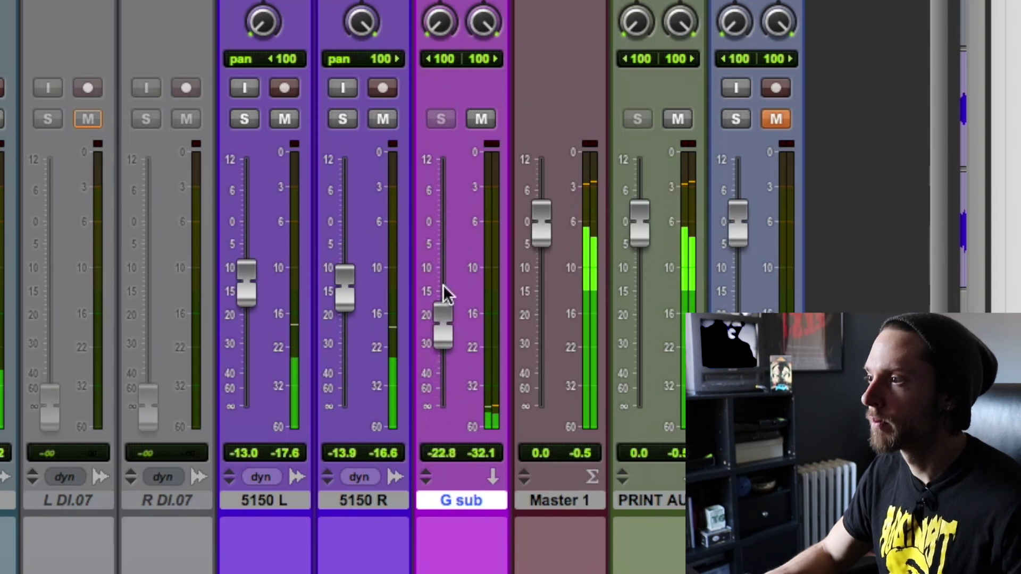
left_click_drag(436, 229, 426, 65)
left_click_drag(439, 295, 439, 216)
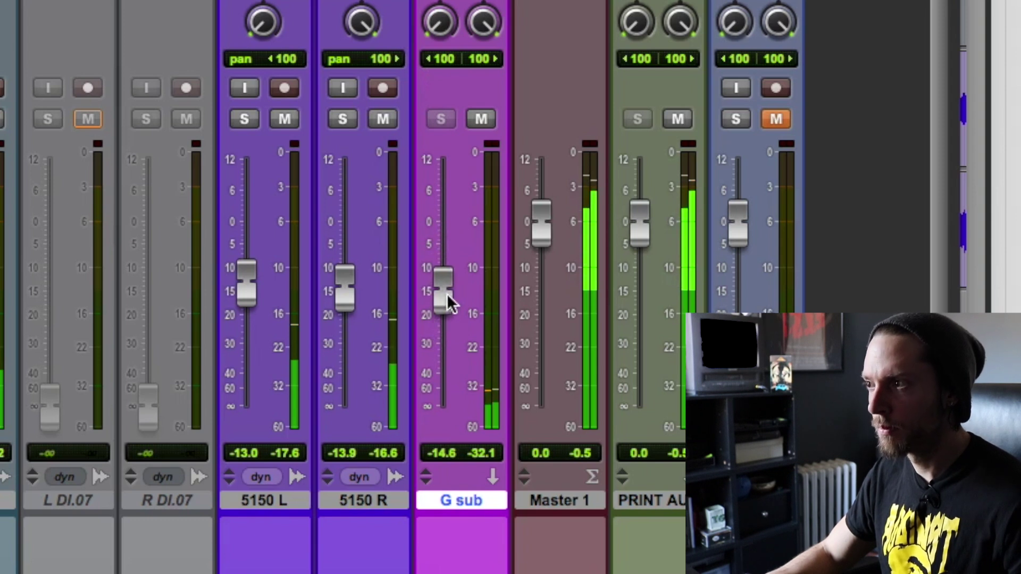
left_click_drag(452, 285, 449, 276)
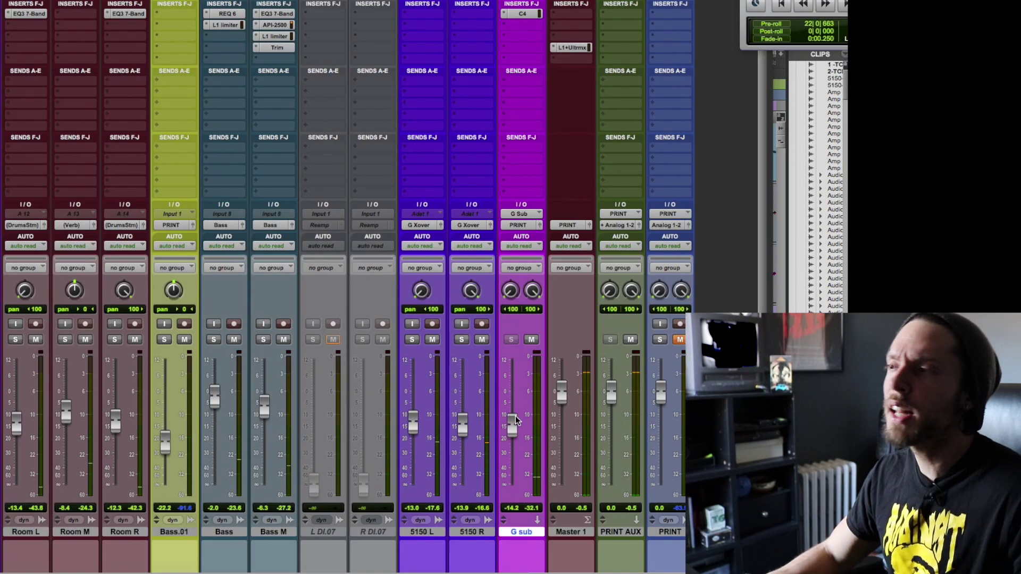
left_click_drag(515, 420, 515, 413)
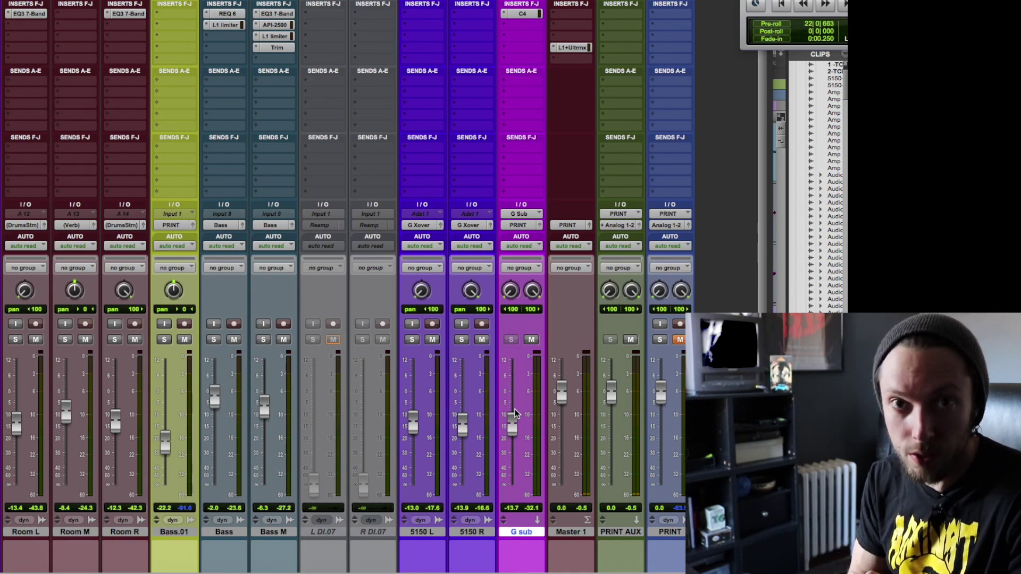
key("space")
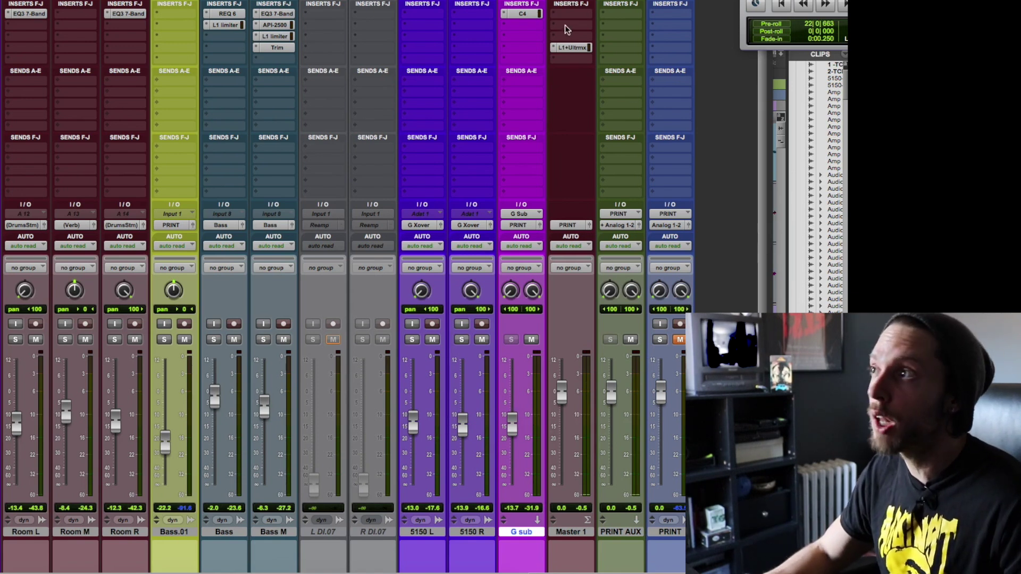
Step: Insert an EQ3 7-Band on the G sub track's third slot with the high-pass at 71.4 Hz and the low-pass at 12.30 kHz
left_click(526, 32)
left_click(539, 59)
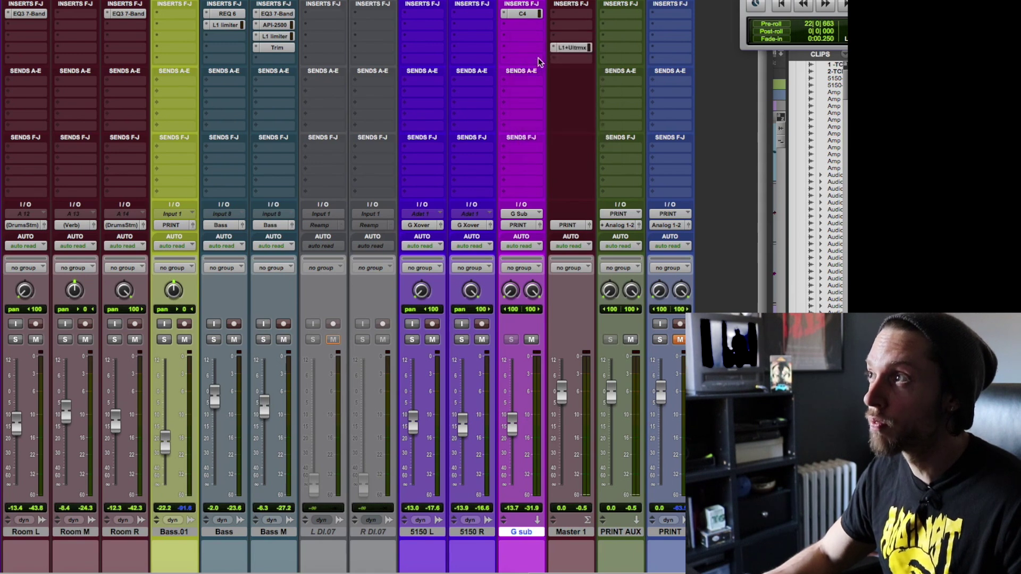
left_click(116, 288)
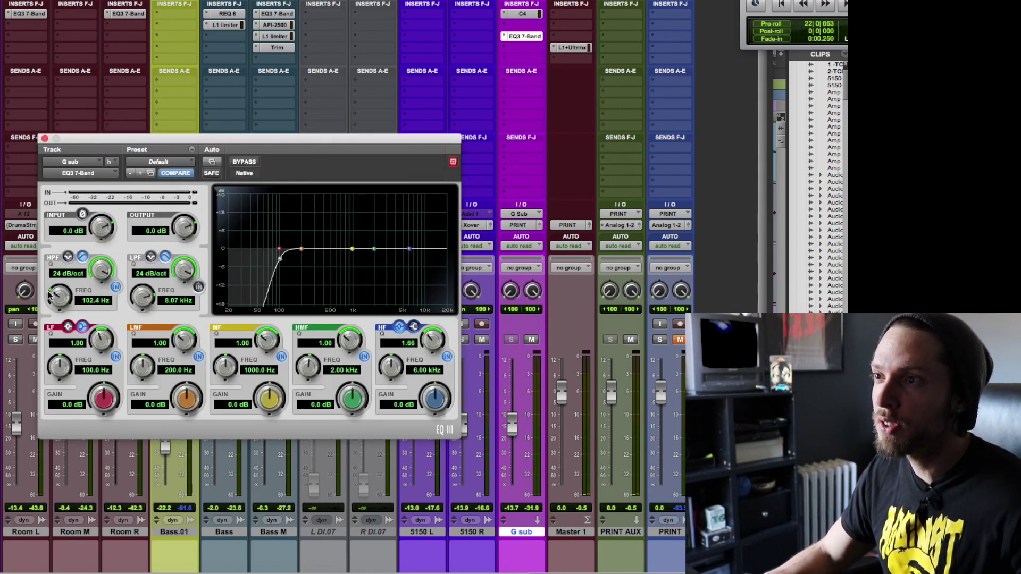
left_click_drag(49, 293, 43, 308)
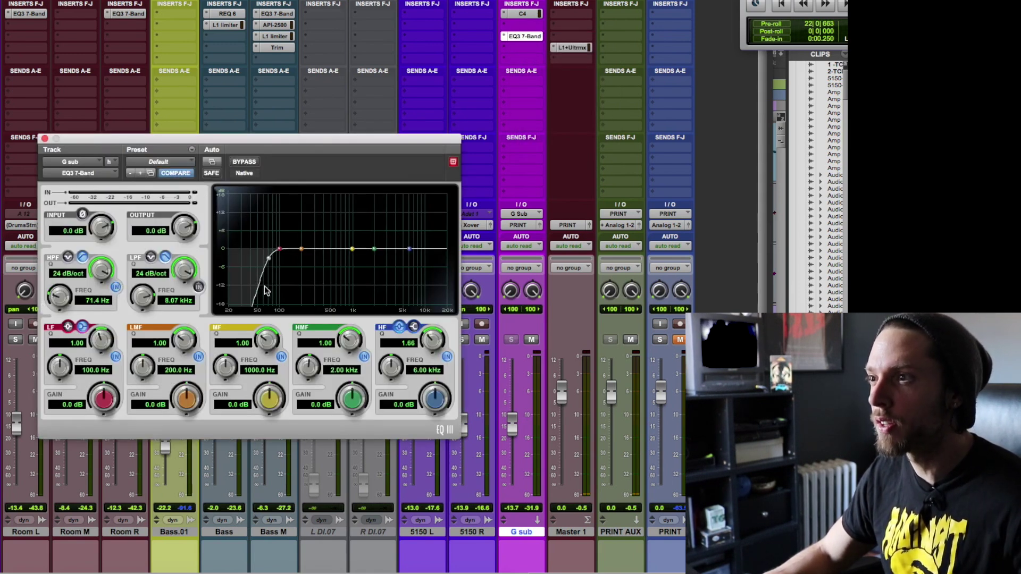
left_click(199, 287)
left_click_drag(141, 300, 142, 289)
left_click(45, 138)
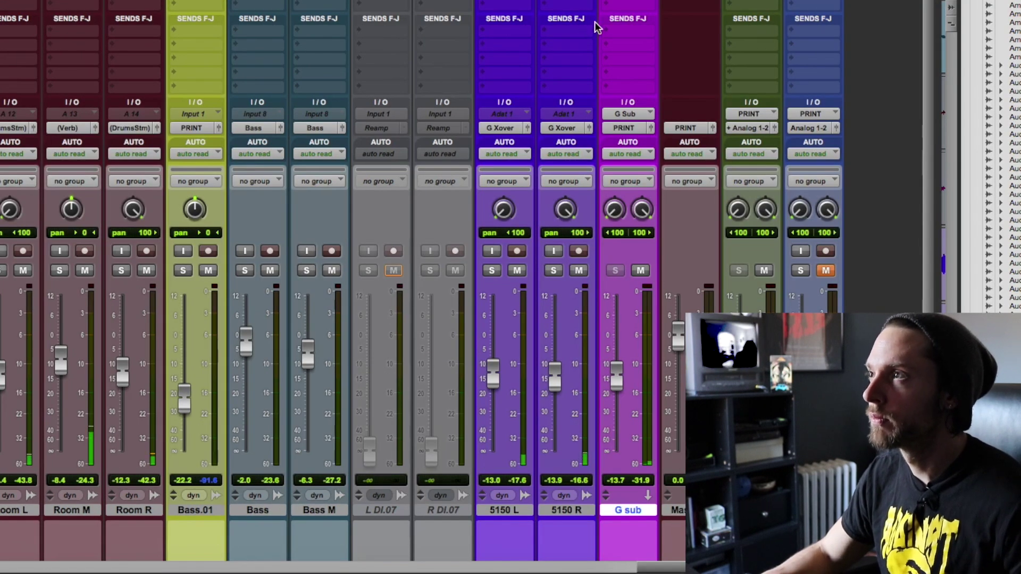
Step: Shape the G sub EQ mids: -1.7 dB at 362.8 Hz with Q 0.73, -2.0 dB at 741.3 Hz and -0.9 dB at 1.58 kHz
left_click(628, 2)
left_click_drag(418, 157, 377, 166)
left_click_drag(445, 159, 436, 165)
left_click_drag(208, 270, 217, 307)
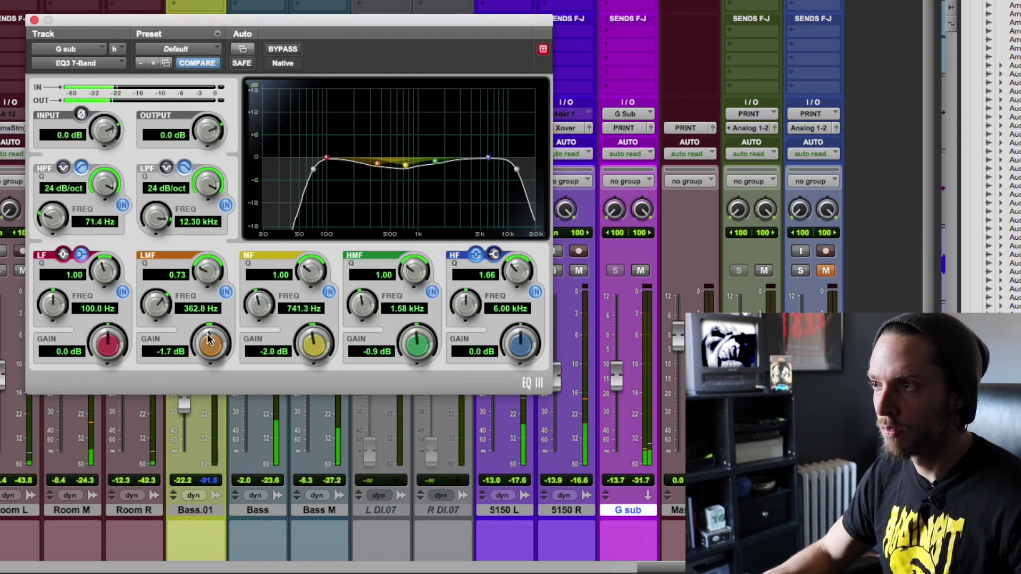
key("super+w")
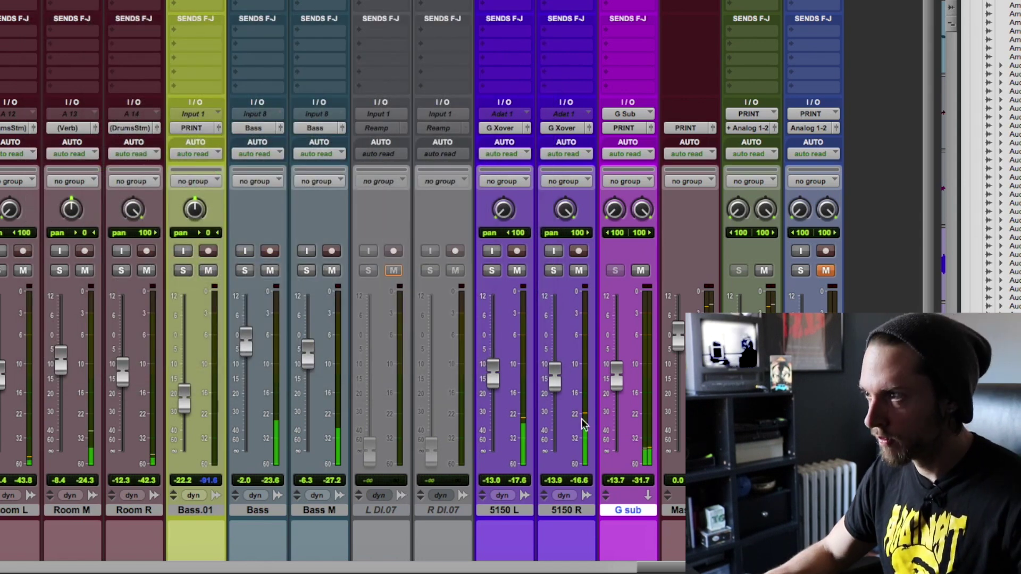
Step: Raise the G sub fader to -13.3 dB and audition the 5150 L and 5150 R guitars in solo, clearing both solos again
left_click_drag(618, 381, 620, 374)
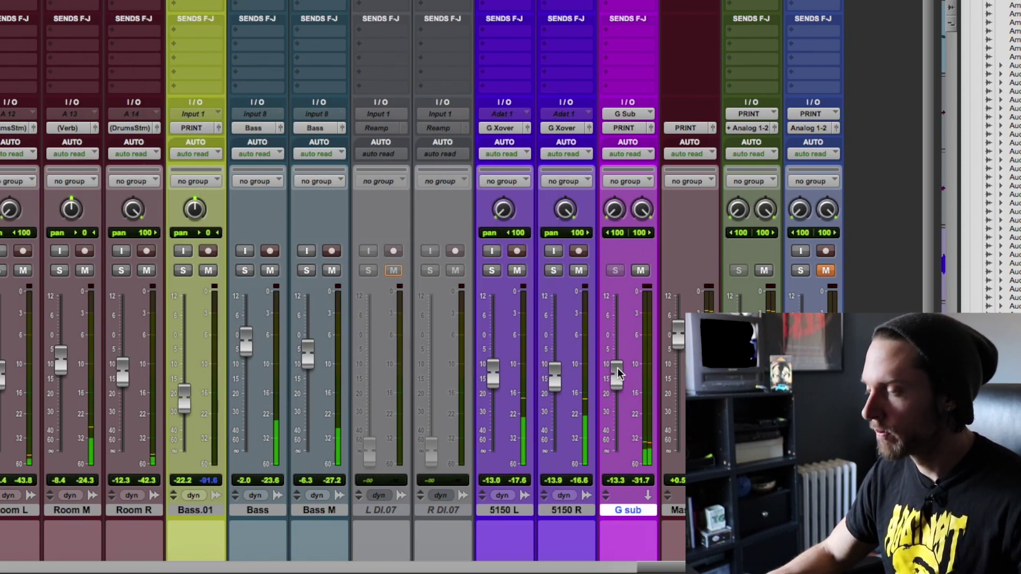
left_click(554, 270)
left_click(493, 270)
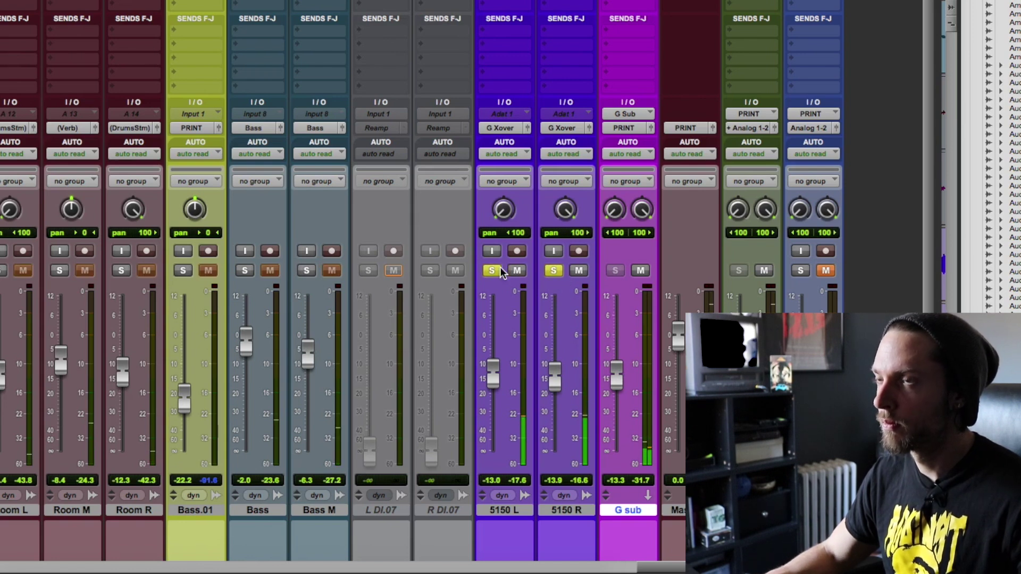
left_click(492, 270)
left_click(553, 271)
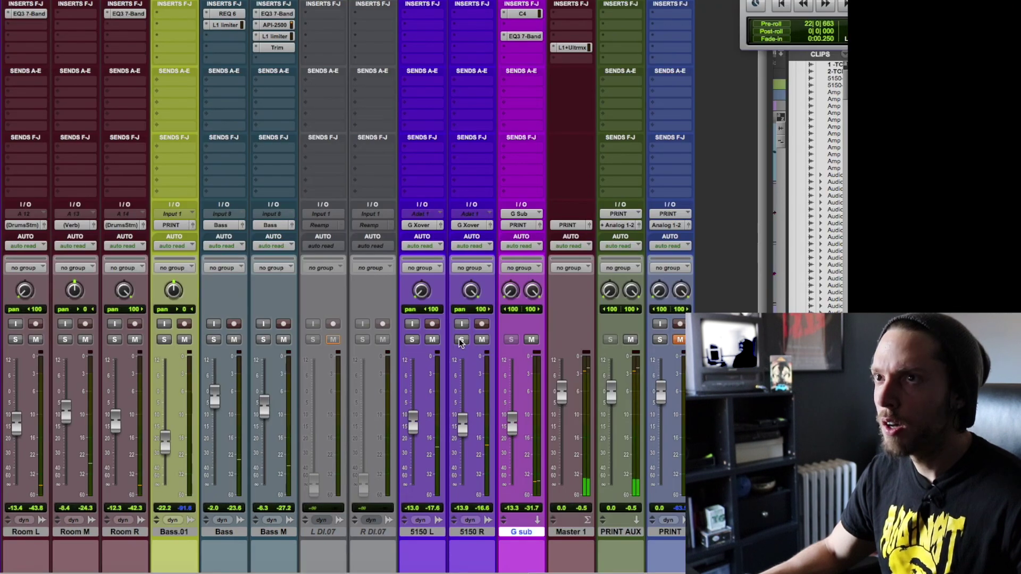
Step: Check the G sub EQ3 7-Band curve during playback, close the plug-in and stop the transport in the timeline view
left_click(532, 36)
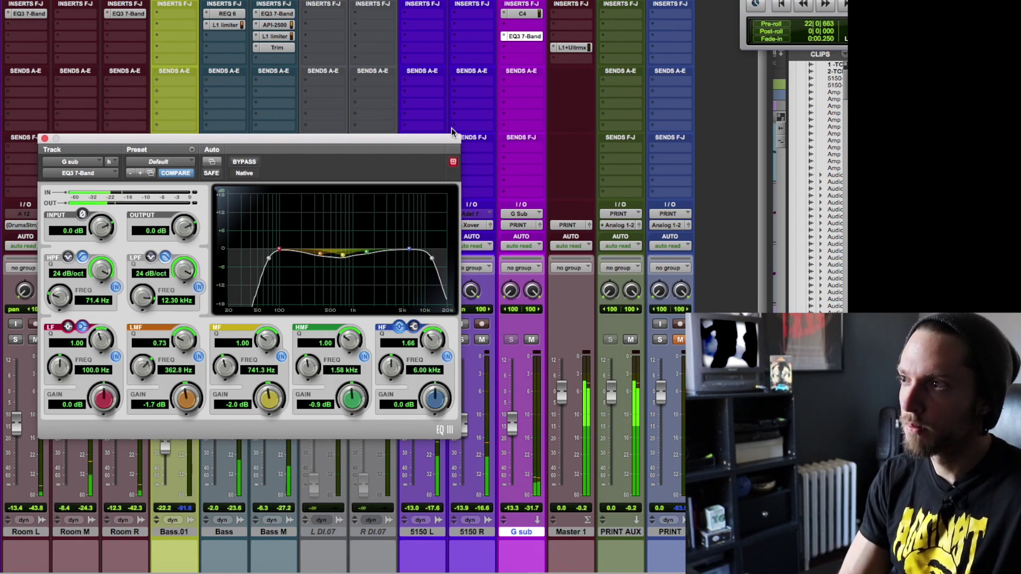
key("super+equal")
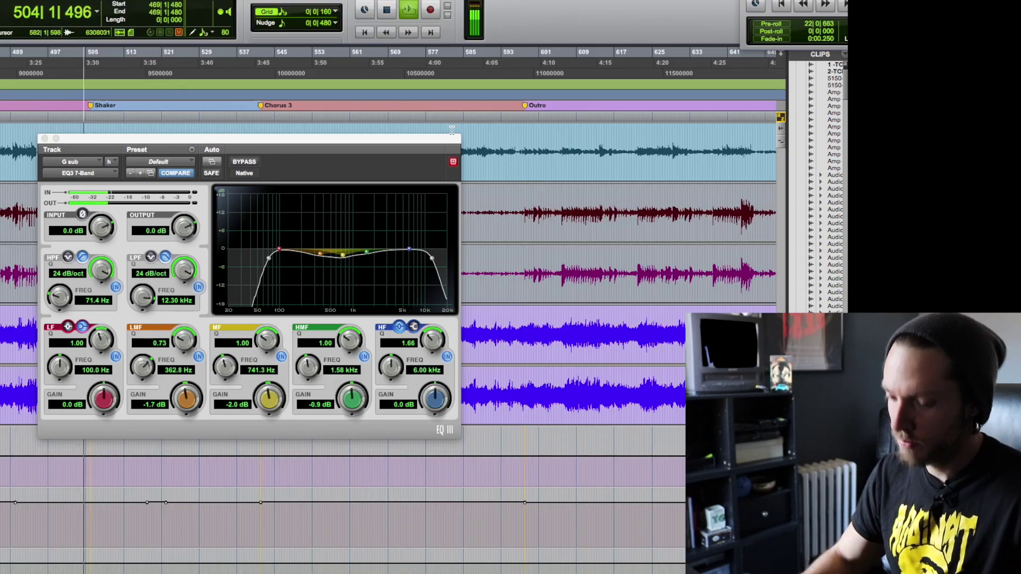
key("super+w")
key("space")
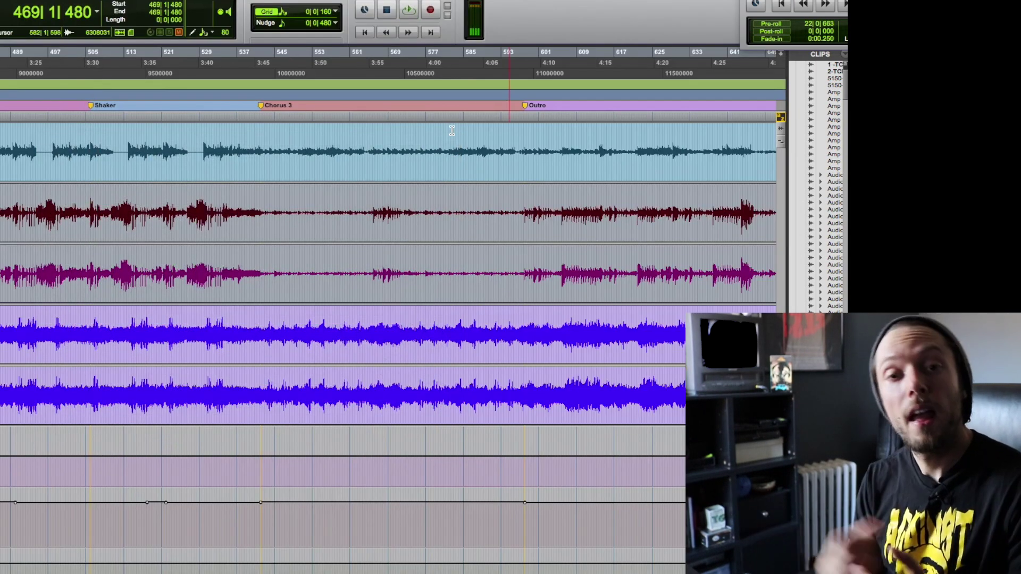